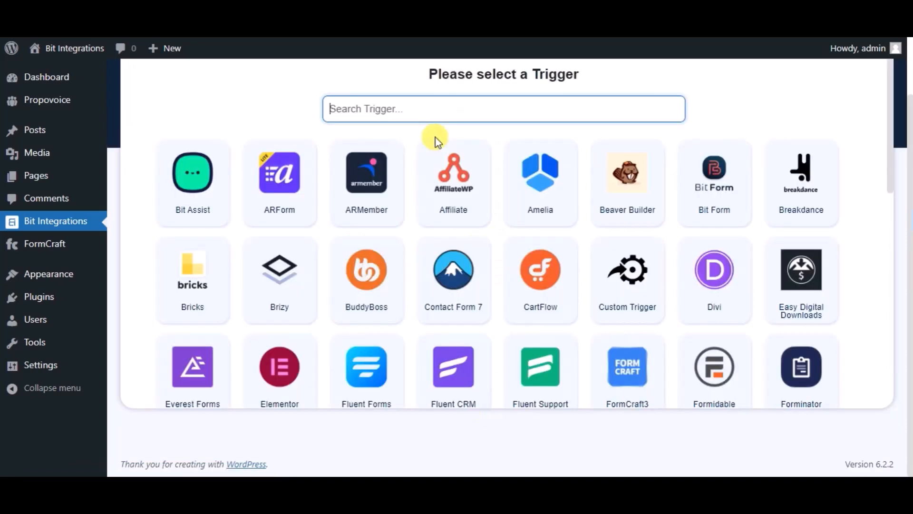
# Step: Search 'formcra' and set FormCraft3 as the trigger with the Bit Integrations form selected
pyautogui.write('form')
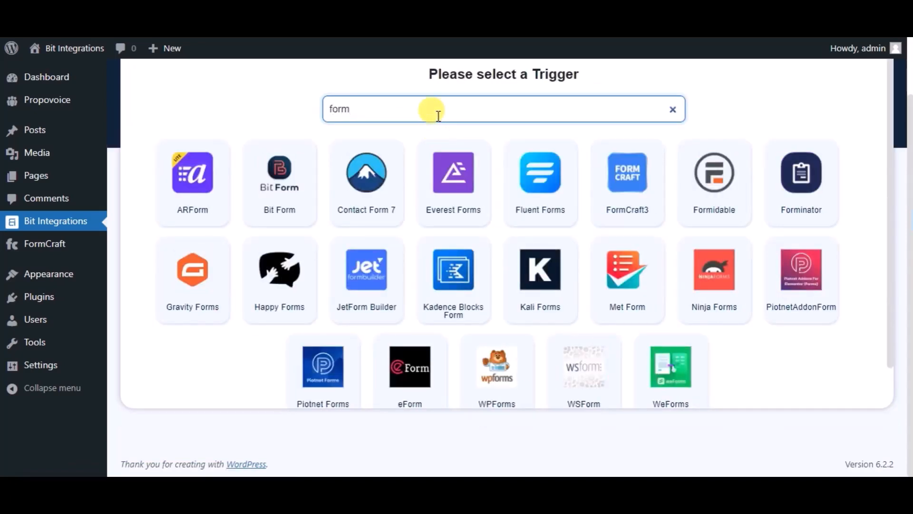
pyautogui.write('craft')
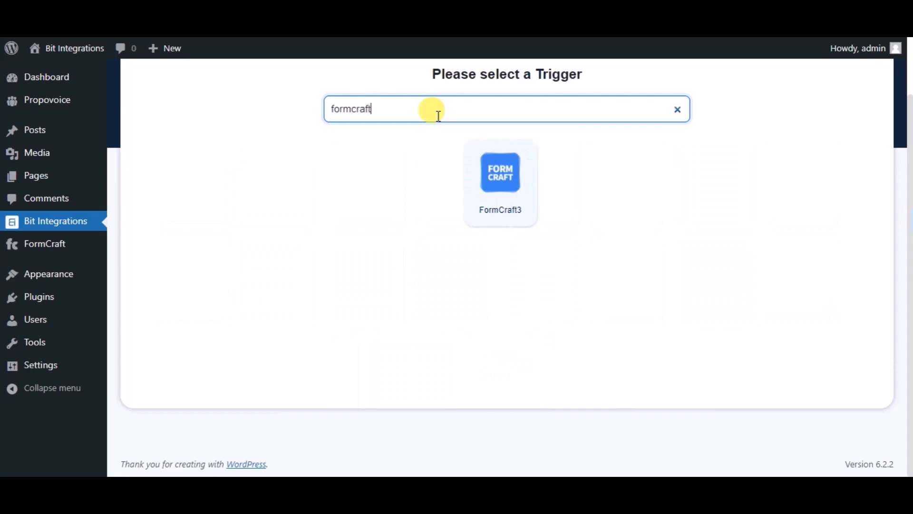
pyautogui.doubleClick(438, 116)
pyautogui.click(485, 212)
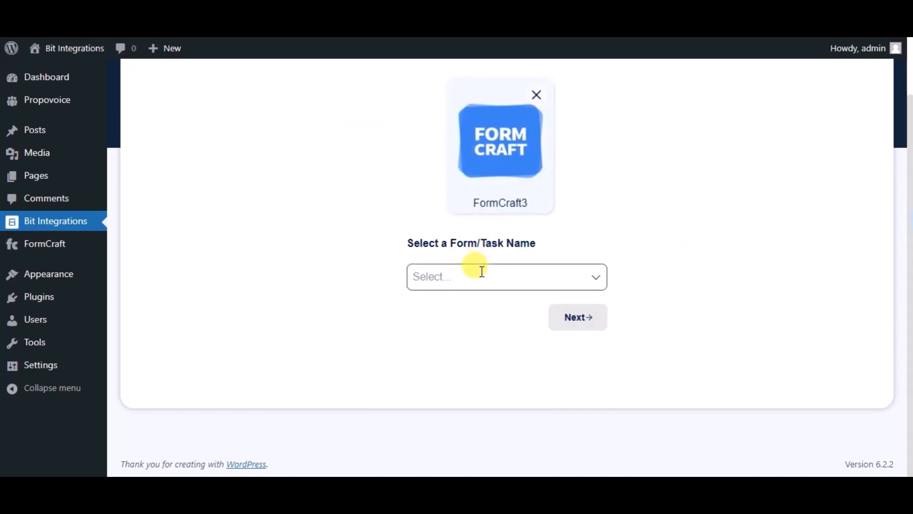
pyautogui.click(481, 271)
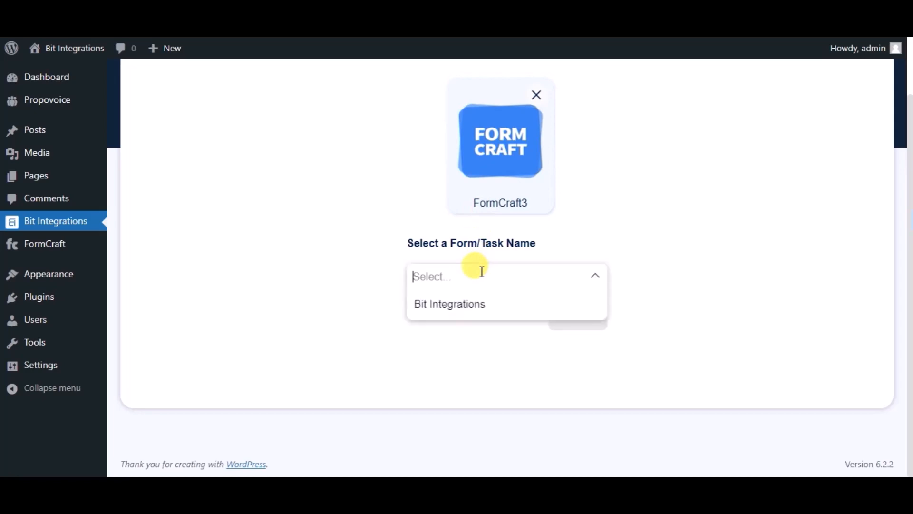
pyautogui.click(476, 310)
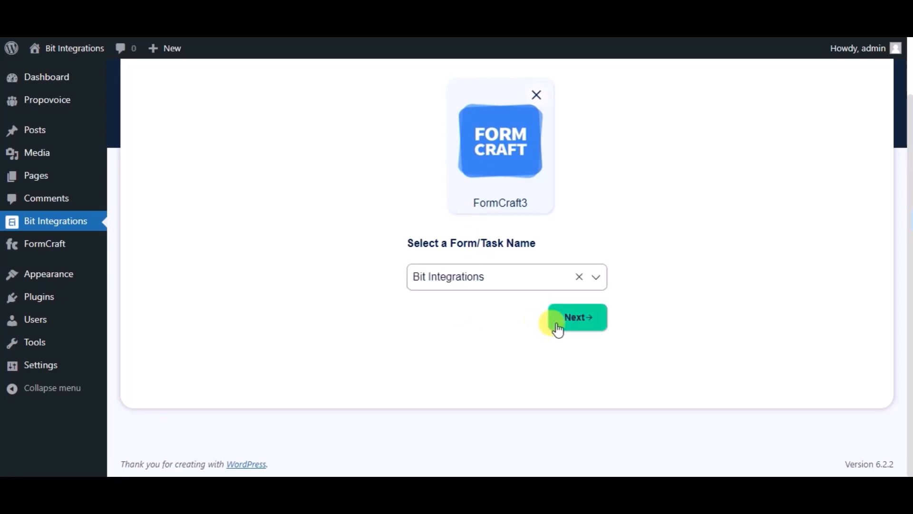
# Step: Search actions for 'Goo', pick Google Drive, and scroll to the client ID and secret instructions
pyautogui.click(559, 328)
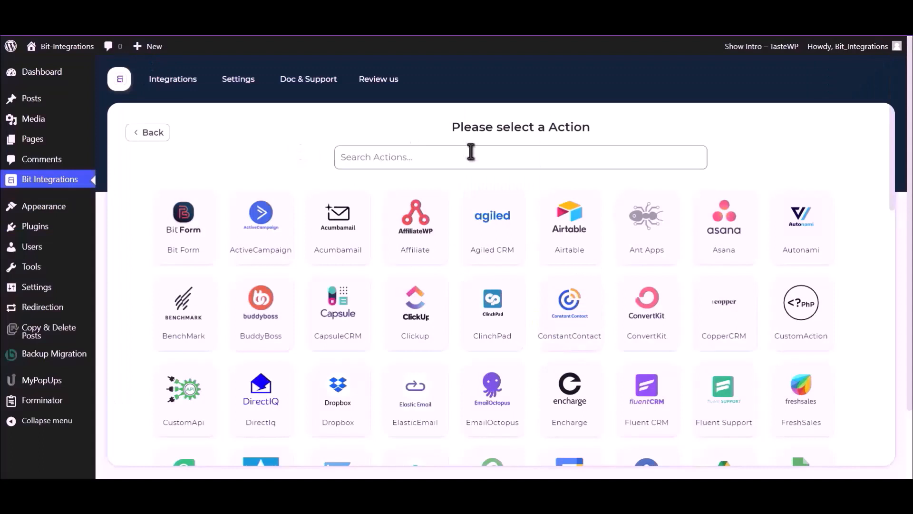
pyautogui.click(471, 152)
pyautogui.write('Goog')
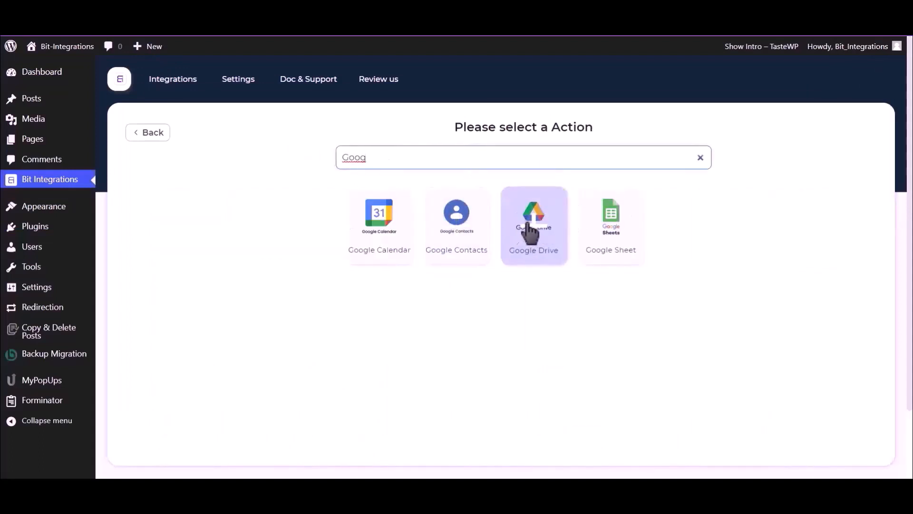
pyautogui.click(530, 232)
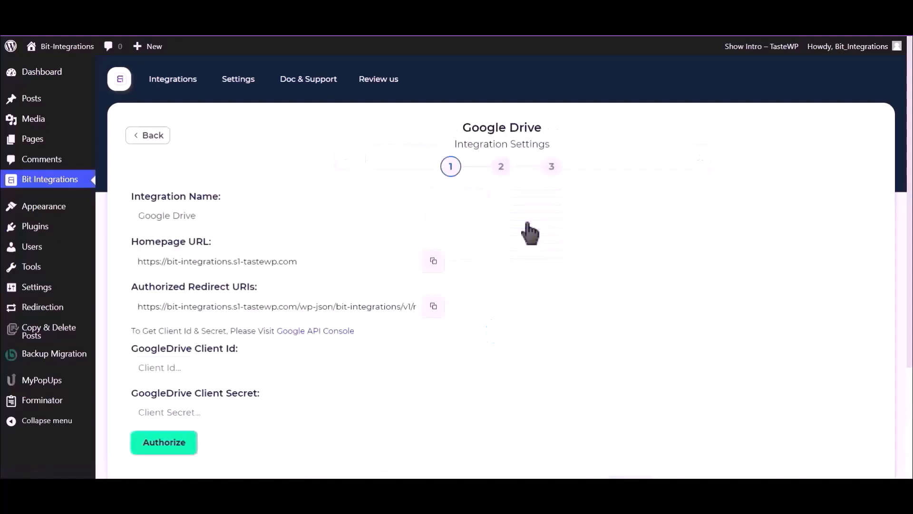
pyautogui.scroll(-2, 527, 230)
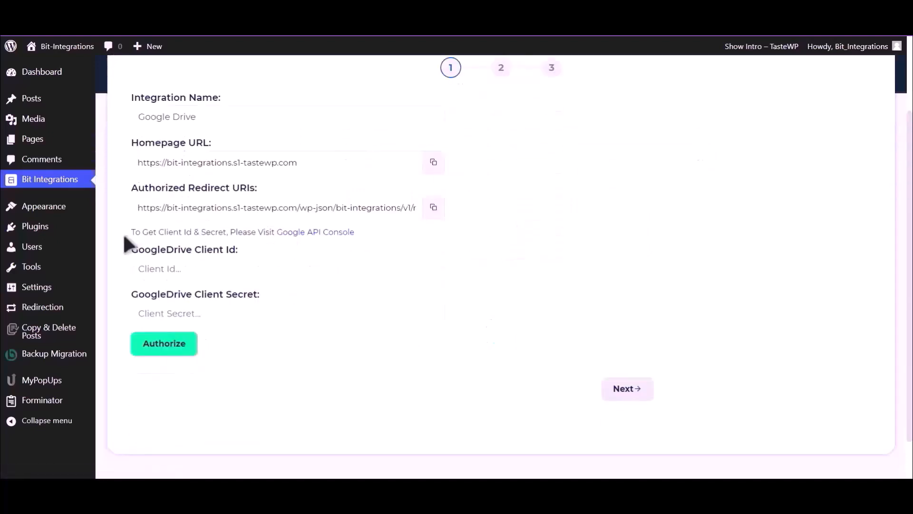
pyautogui.moveTo(130, 232); pyautogui.dragTo(275, 234)
# Step: From the Google API Console, find 'Google Drive API' and enable it for My First Project
pyautogui.click(291, 233)
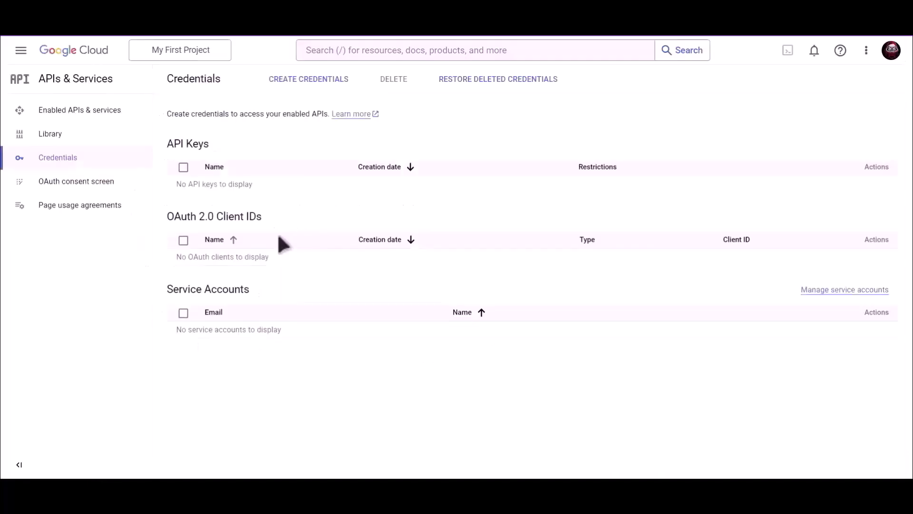
pyautogui.click(404, 50)
pyautogui.write('Google')
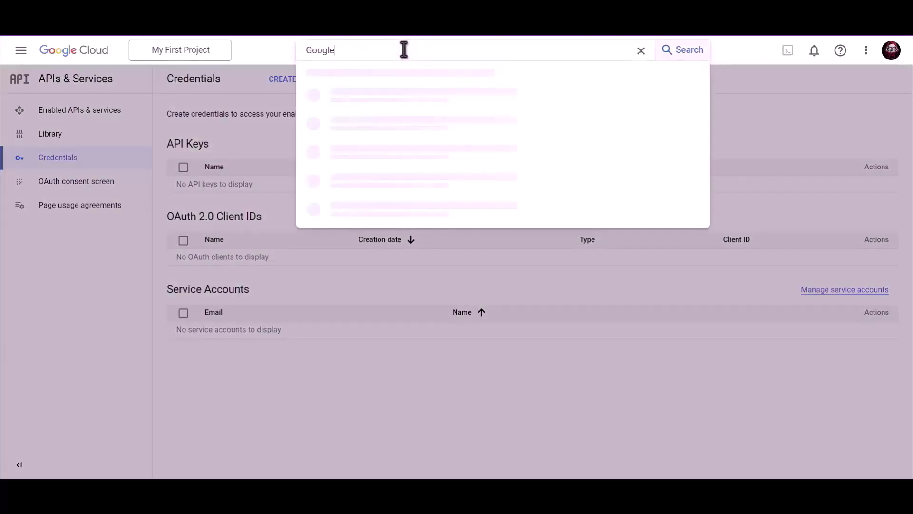
pyautogui.write(' Drive API')
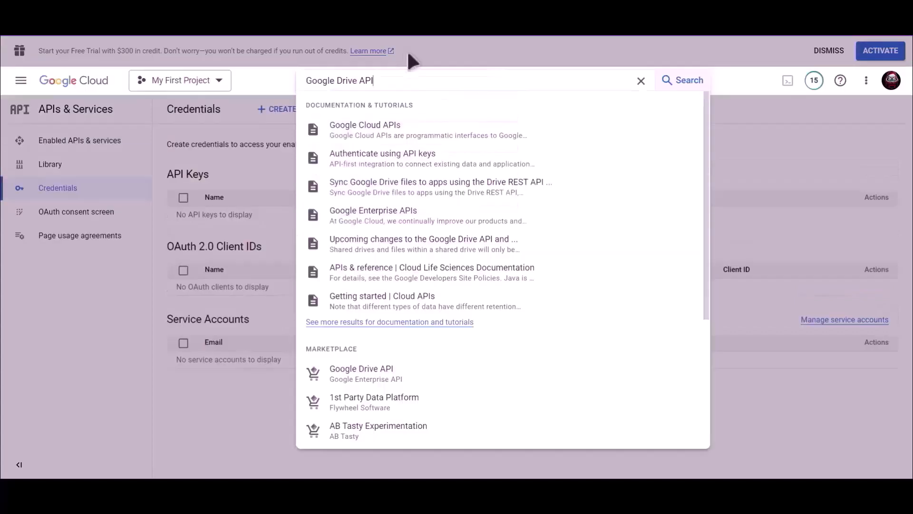
pyautogui.click(366, 379)
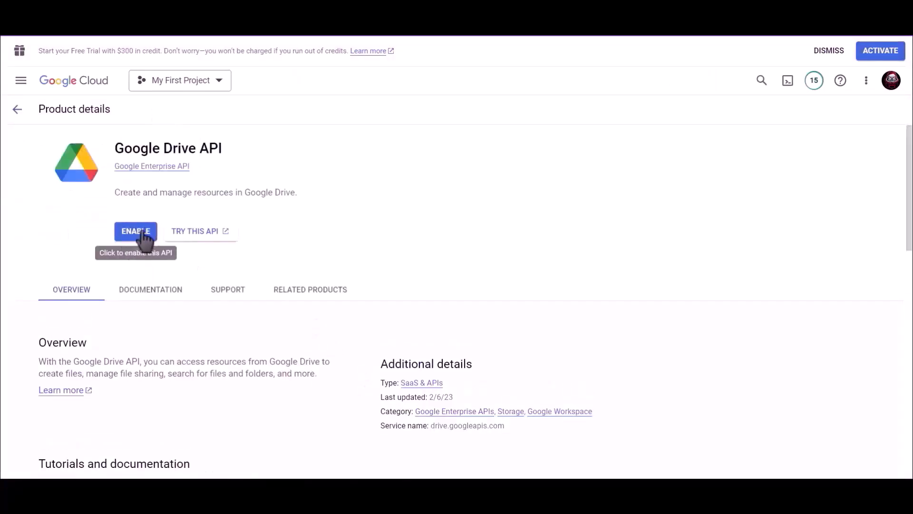
pyautogui.click(143, 234)
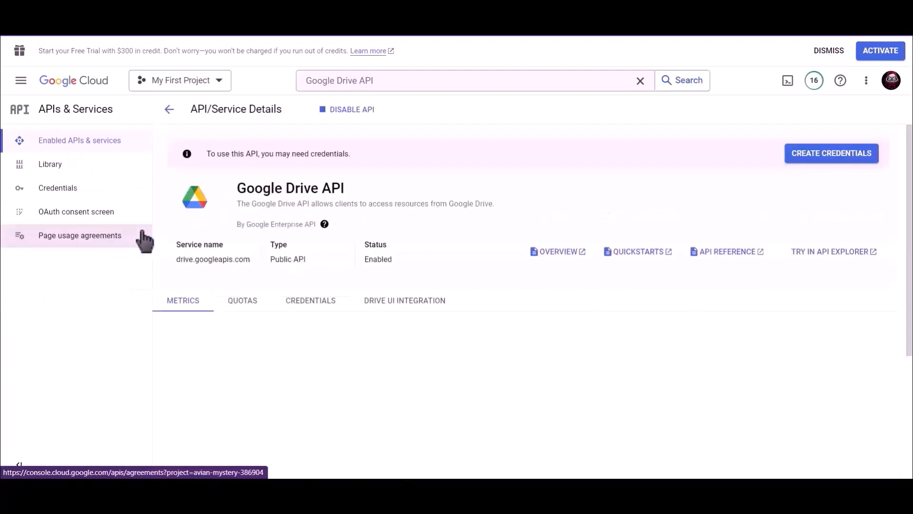
# Step: Under the project's Credentials, start creating a new OAuth client ID
pyautogui.click(78, 191)
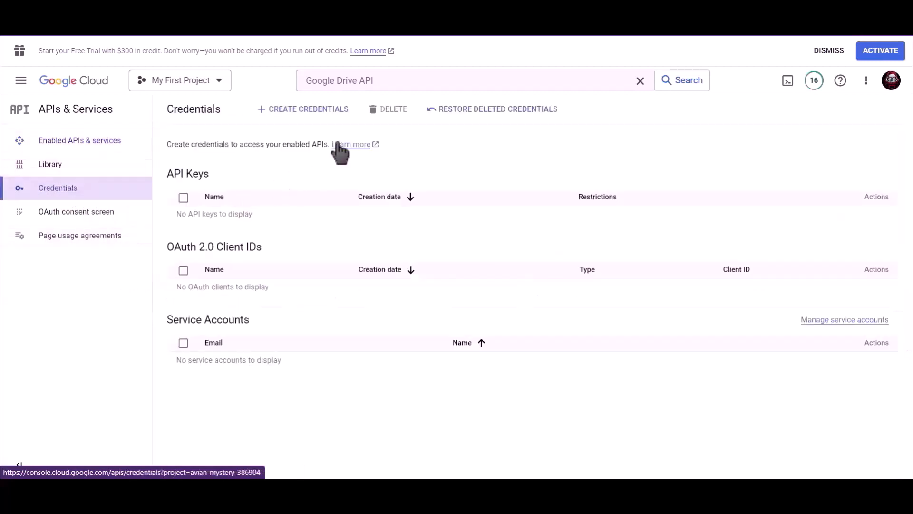
pyautogui.click(304, 114)
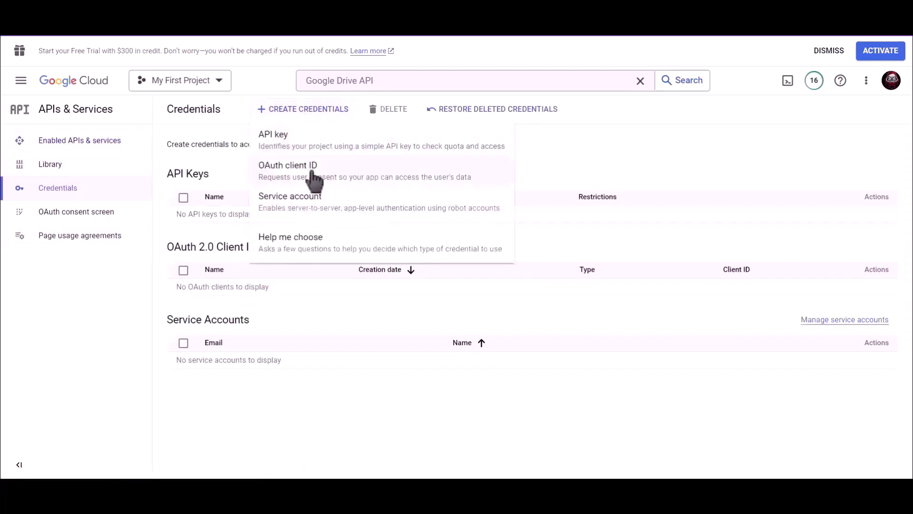
pyautogui.click(342, 172)
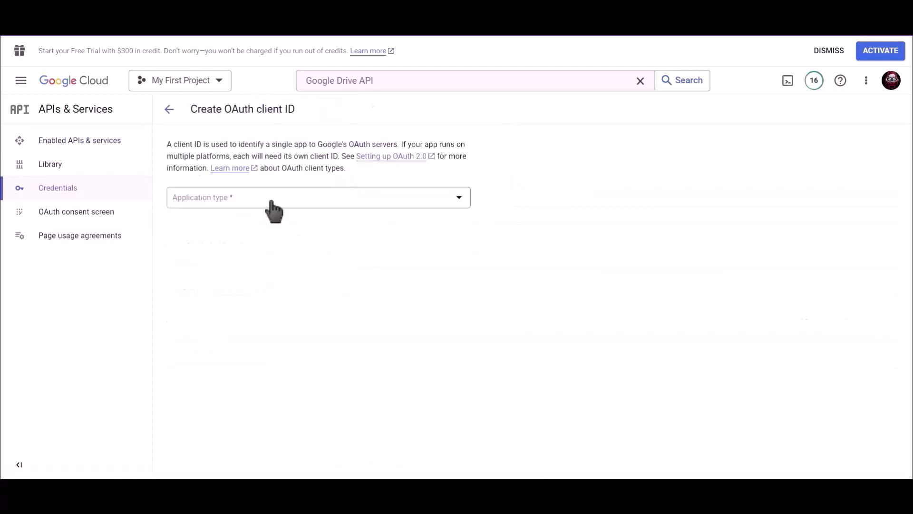
# Step: Set the application type to Web application and name the client 'Bit Integrations'
pyautogui.click(236, 198)
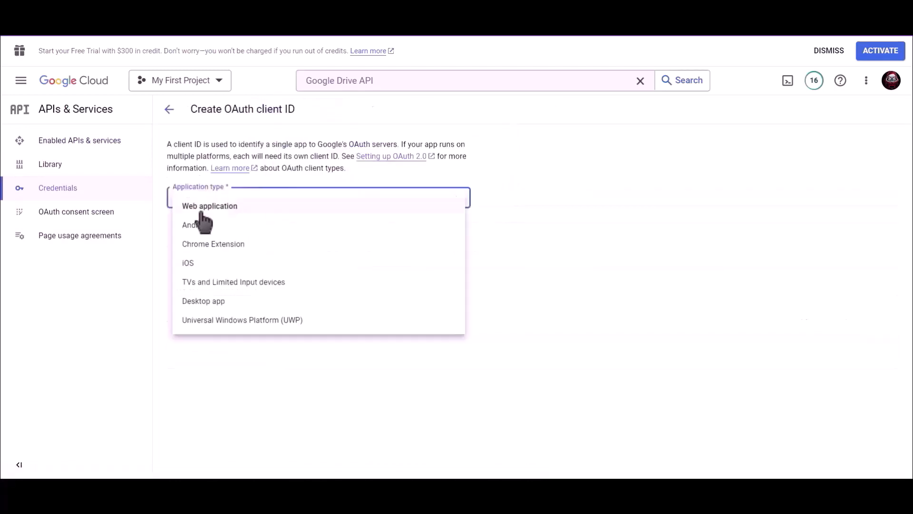
pyautogui.click(247, 205)
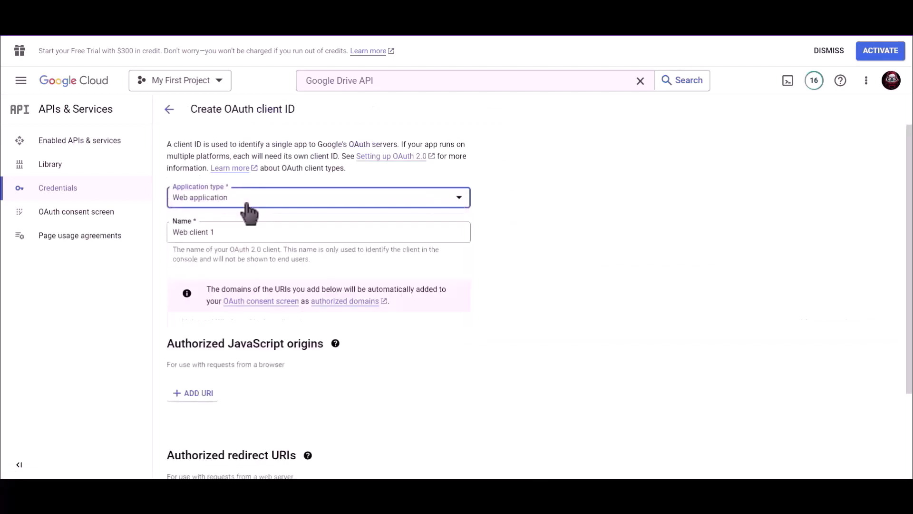
pyautogui.moveTo(220, 231); pyautogui.dragTo(167, 231)
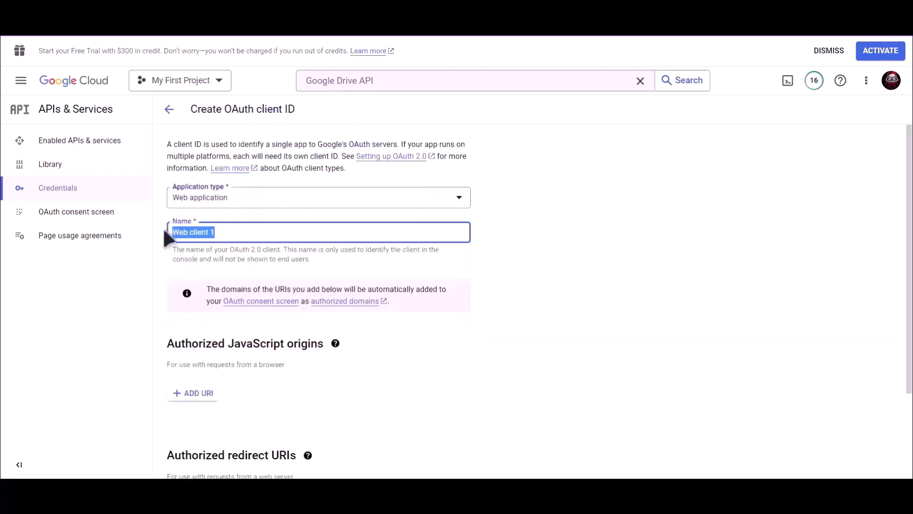
pyautogui.write('Bit Integrations')
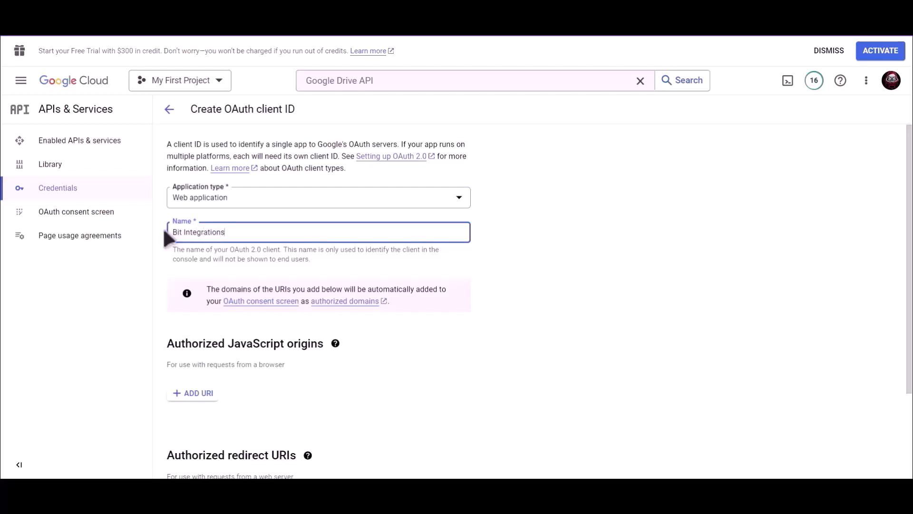
pyautogui.click(492, 270)
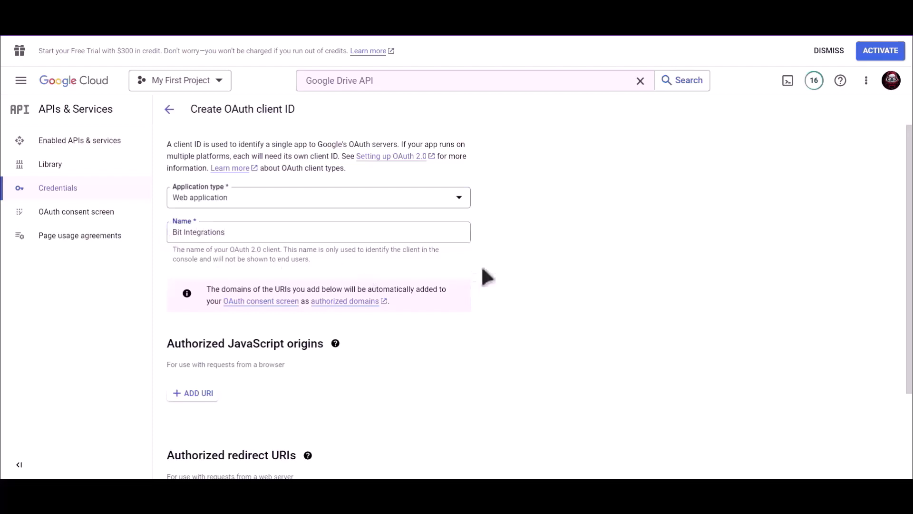
pyautogui.scroll(-3, 486, 277)
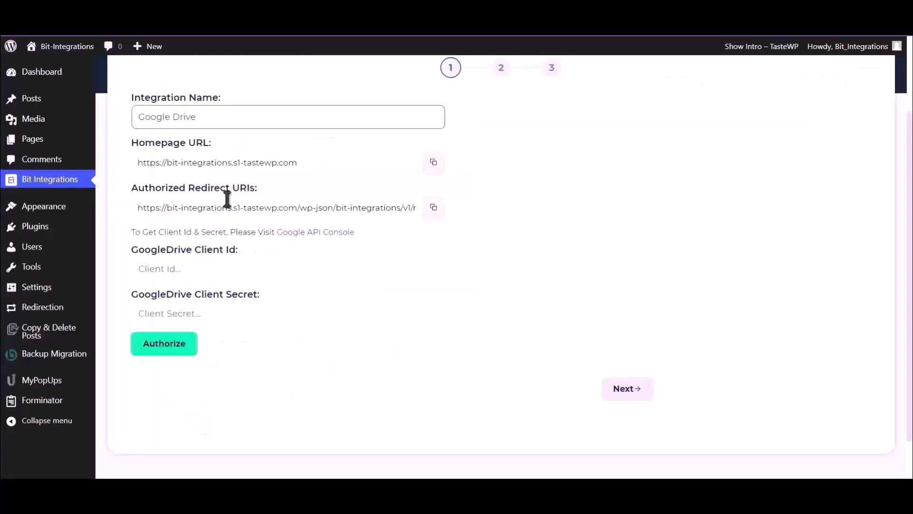
# Step: Copy the Authorized Redirect URI from the Bit Integrations Google Drive form
pyautogui.click(434, 208)
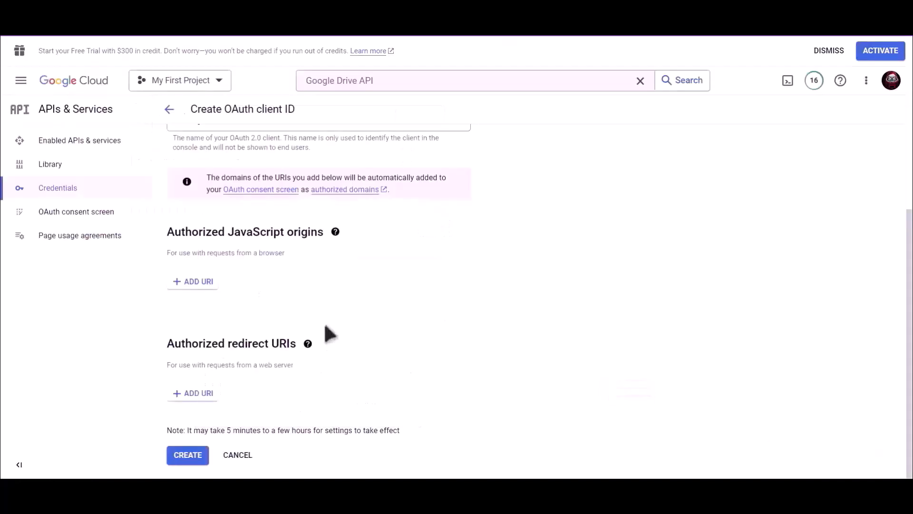
# Step: Add the pasted Bit Integrations URL as an authorized redirect URI and create the OAuth client
pyautogui.click(198, 401)
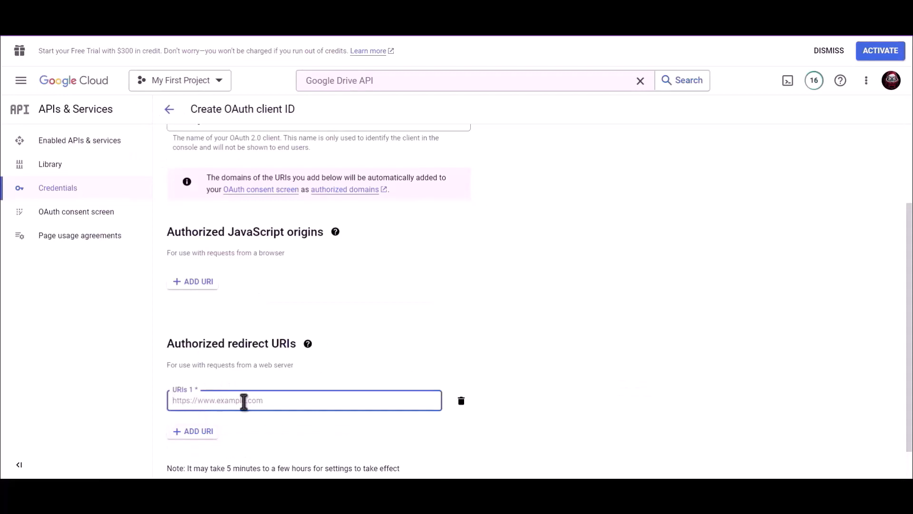
pyautogui.hotkey('ctrl', 'v')
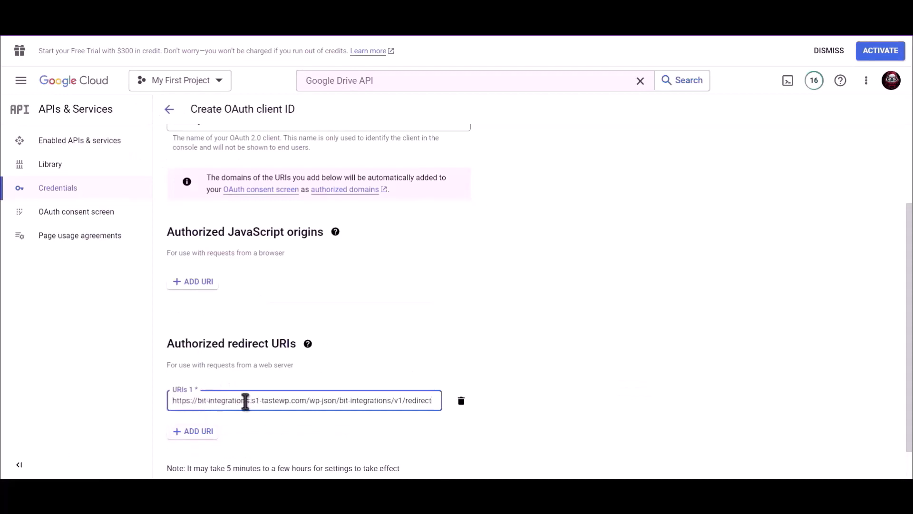
pyautogui.scroll(-1, 447, 337)
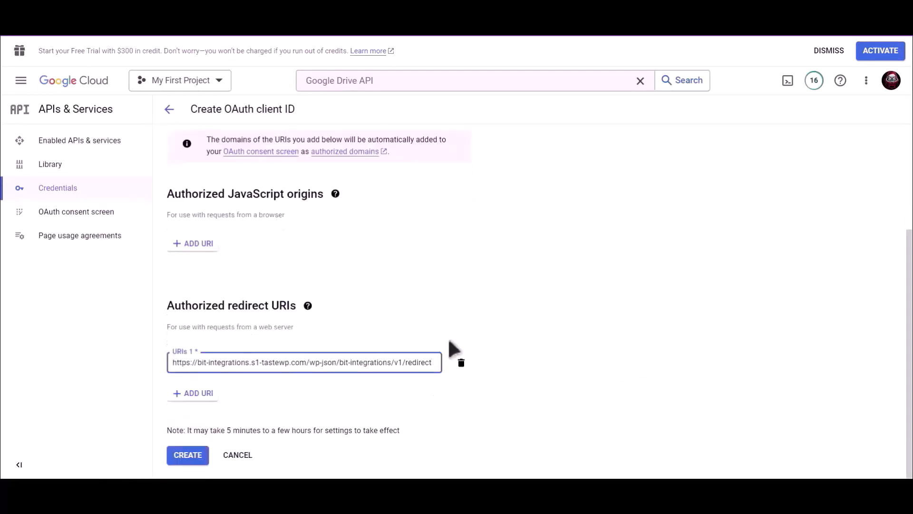
pyautogui.click(189, 455)
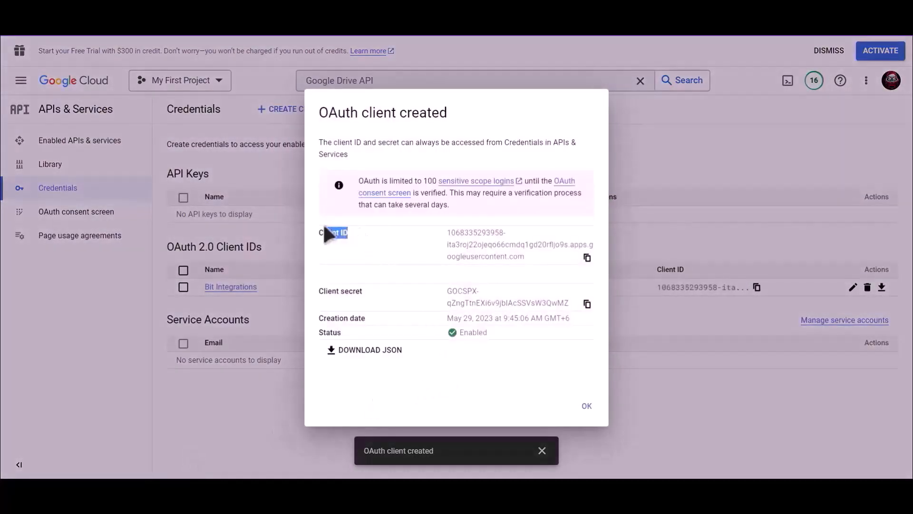
# Step: Paste the new OAuth client ID and client secret into the Client Id and Client Secret fields
pyautogui.click(588, 258)
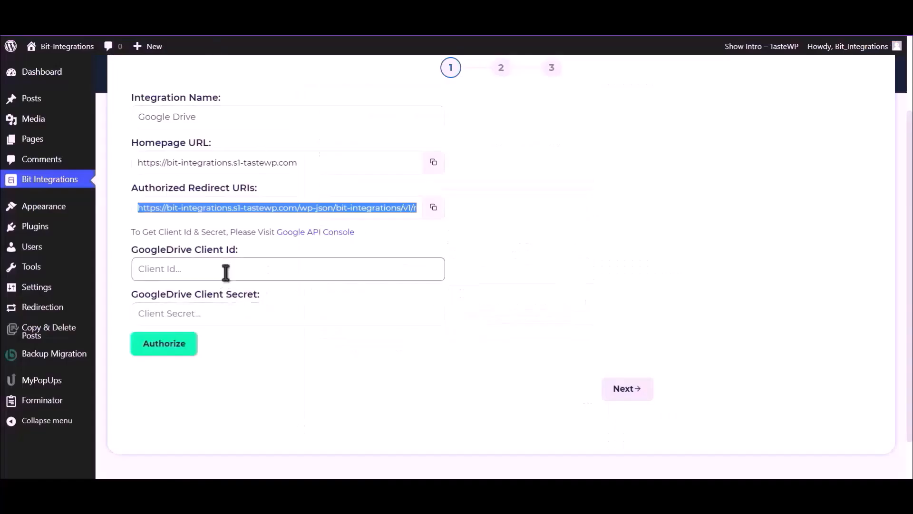
pyautogui.click(226, 273)
pyautogui.hotkey('ctrl', 'v')
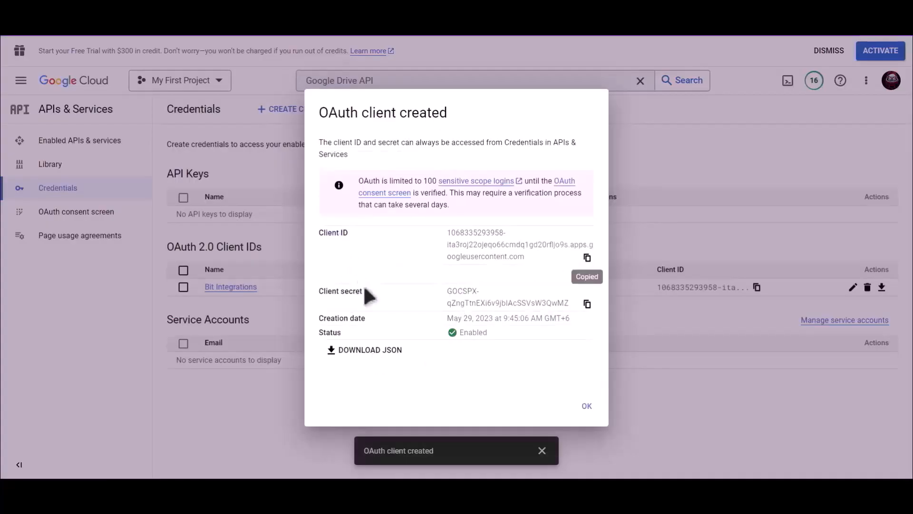
pyautogui.moveTo(364, 291); pyautogui.dragTo(319, 290)
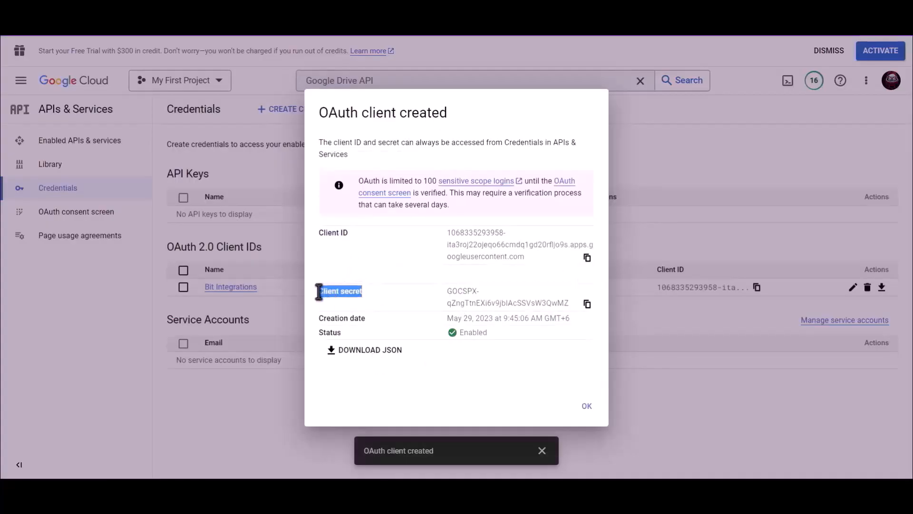
pyautogui.click(587, 304)
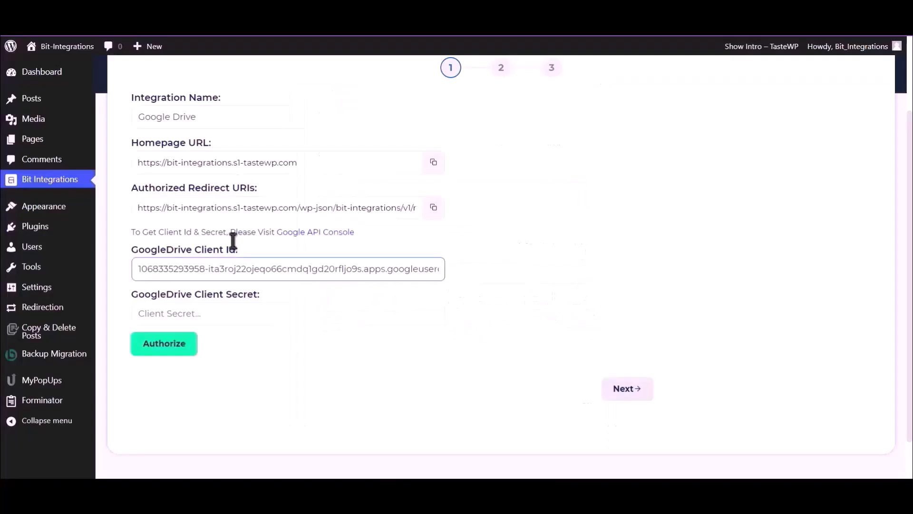
pyautogui.click(218, 320)
pyautogui.hotkey('ctrl', 'v')
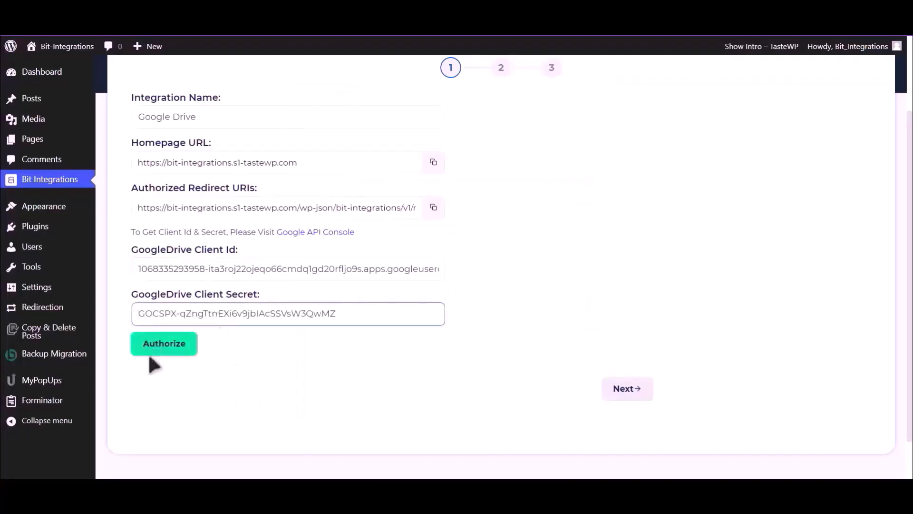
# Step: Authorize Google Drive with a Google account, bypassing the unverified-app warning, then continue to Integration Settings
pyautogui.click(163, 348)
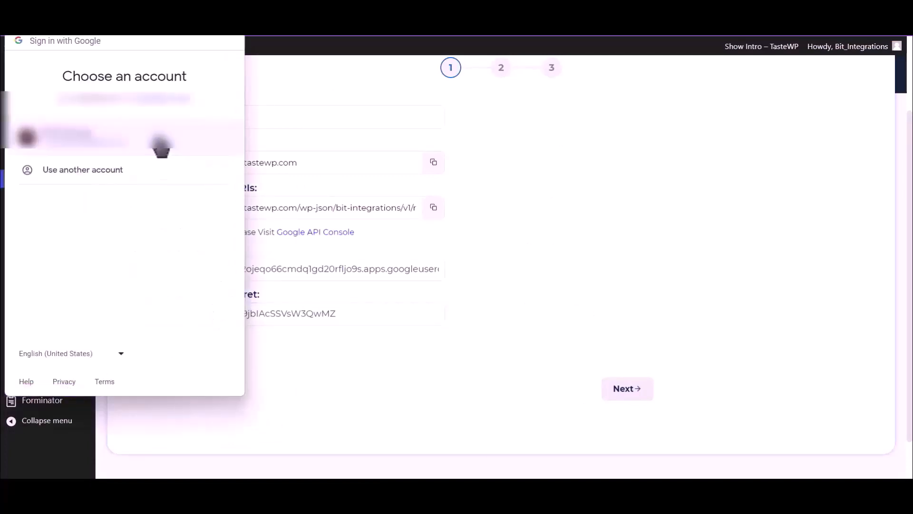
pyautogui.click(137, 147)
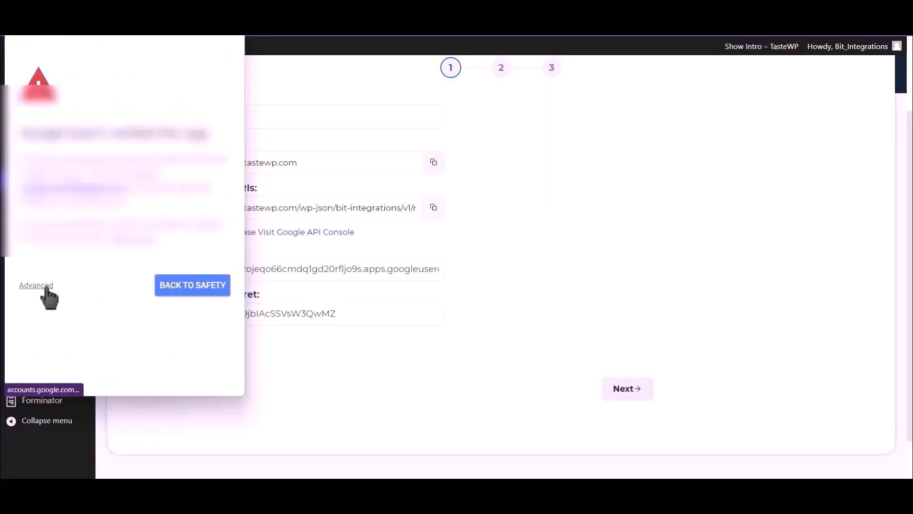
pyautogui.click(42, 288)
pyautogui.click(97, 372)
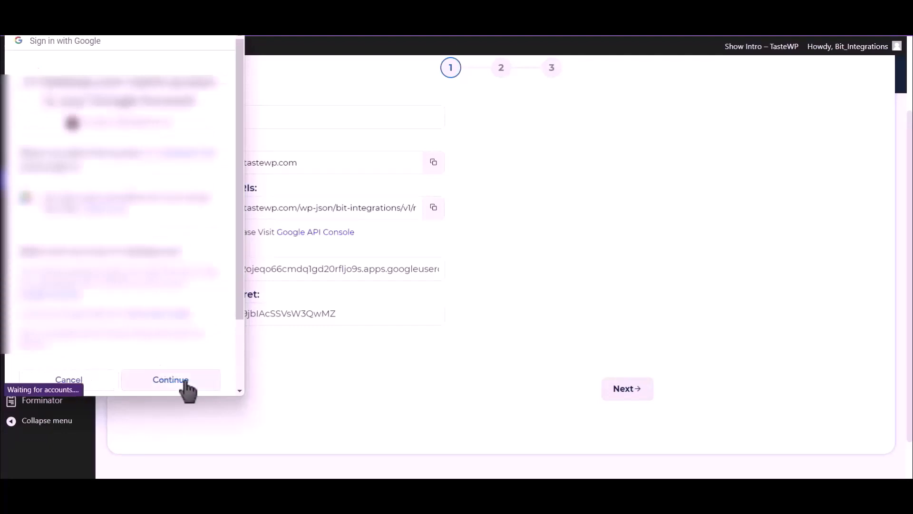
pyautogui.click(186, 388)
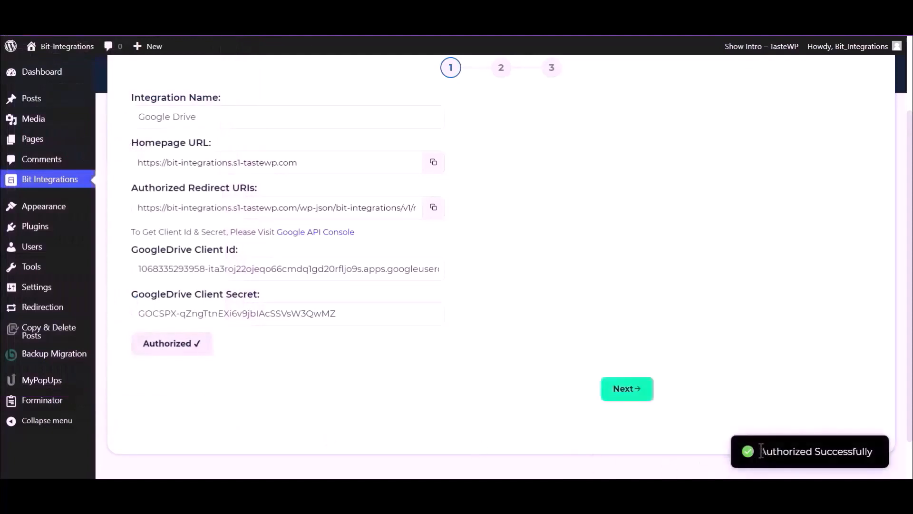
pyautogui.moveTo(761, 451); pyautogui.dragTo(878, 457)
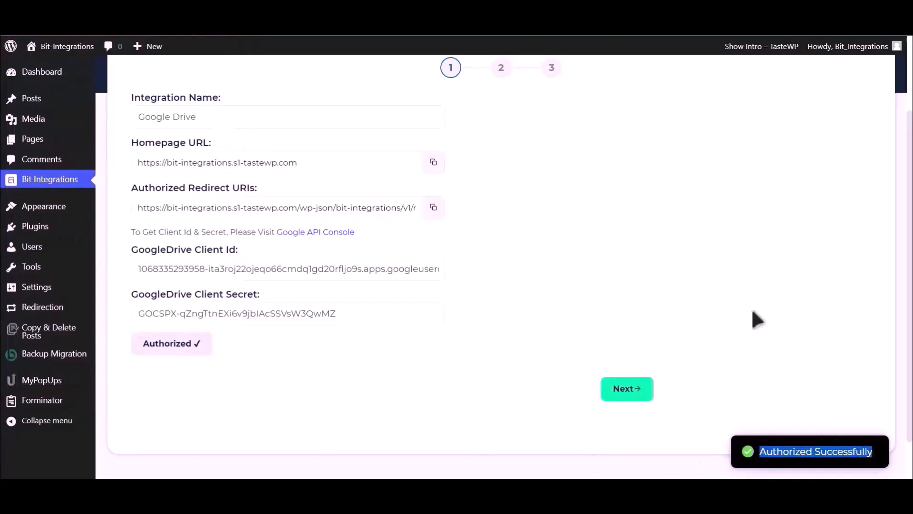
pyautogui.click(630, 393)
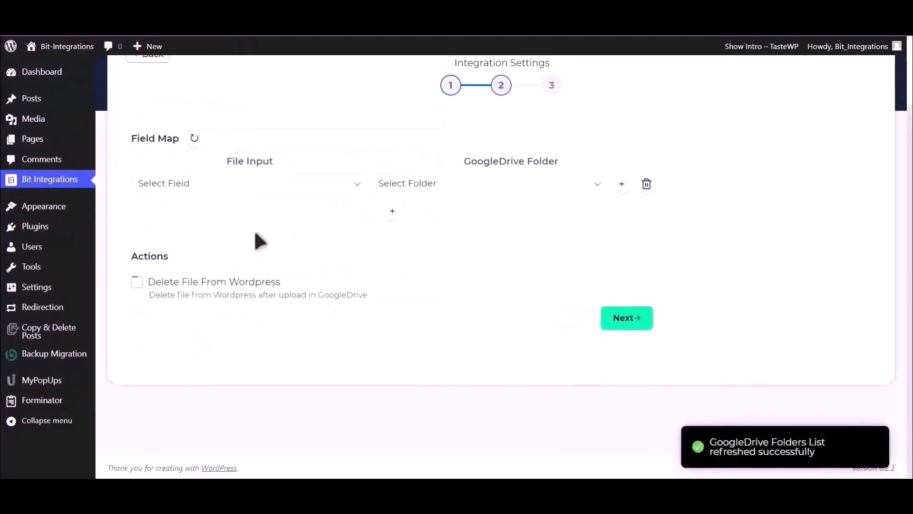
# Step: Map File Input to Upload file-1 and the Drive folder to Bit Integrations, then Finish & Save
pyautogui.click(256, 189)
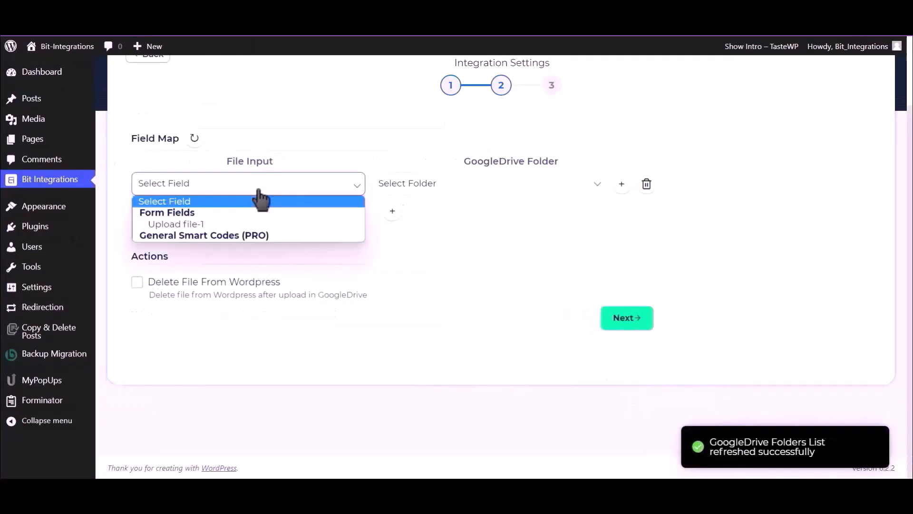
pyautogui.click(211, 222)
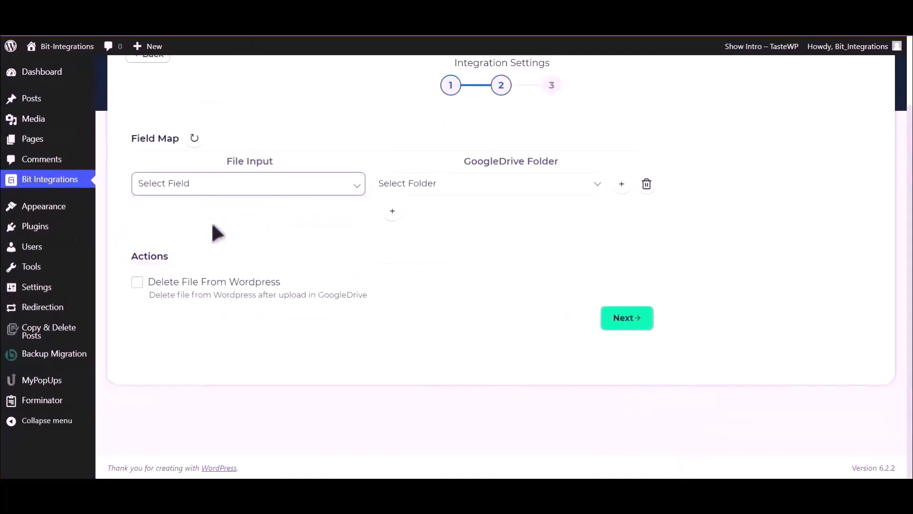
pyautogui.click(491, 189)
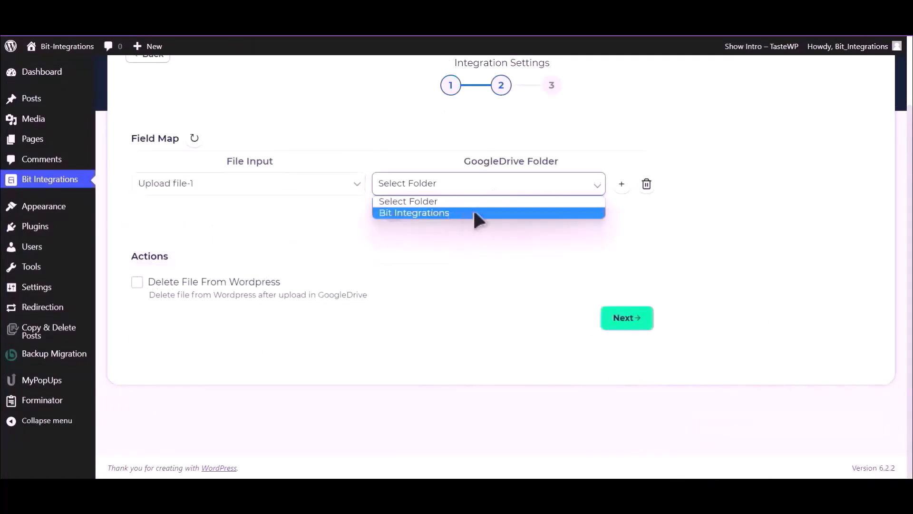
pyautogui.click(473, 213)
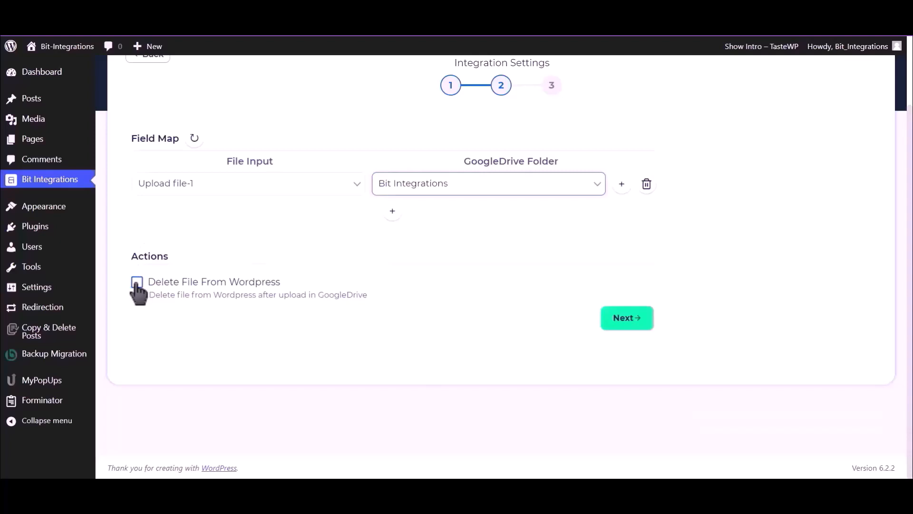
pyautogui.click(629, 319)
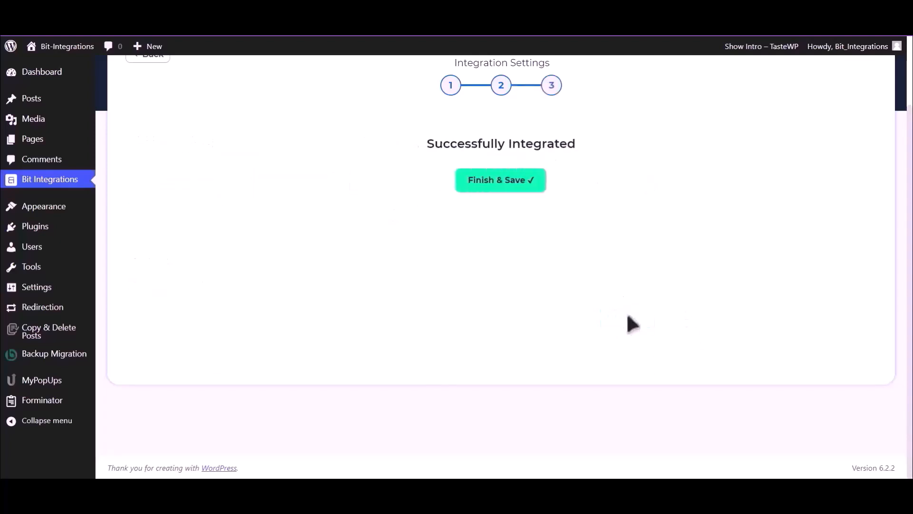
pyautogui.click(510, 187)
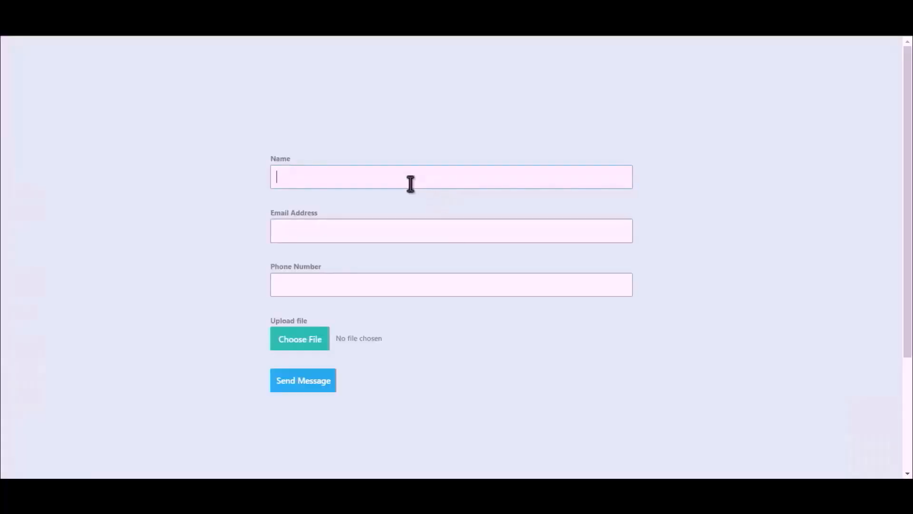
# Step: Enter the name 'Bit Integration', a contact e-mail and phone number, and attach the Bit Integrations image
pyautogui.write('Bit Integrations')
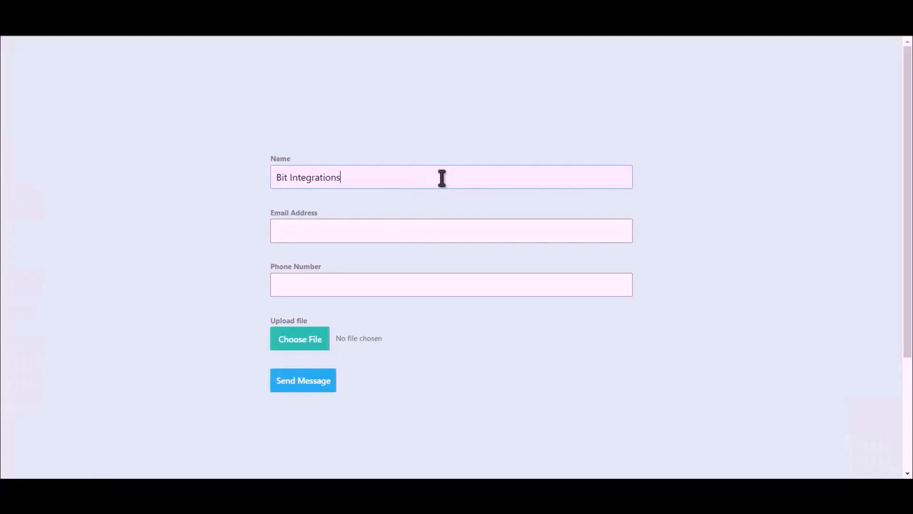
pyautogui.click(441, 228)
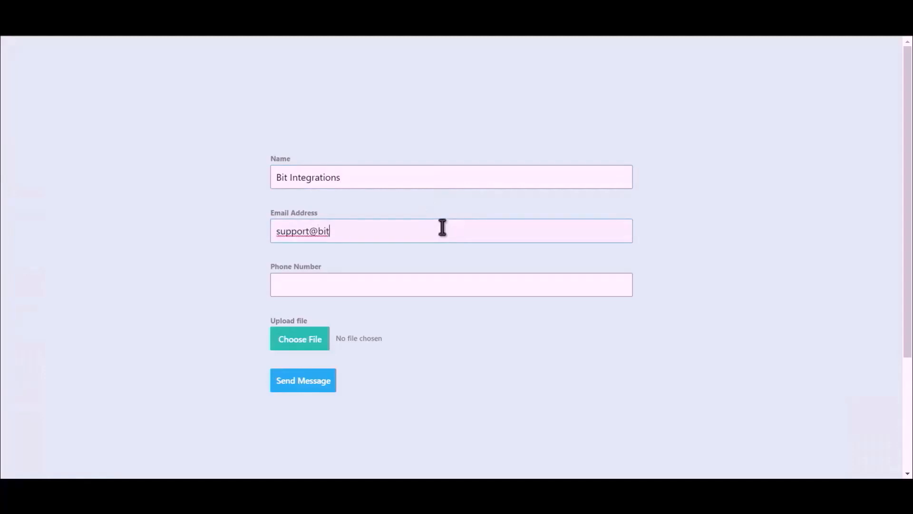
pyautogui.click(398, 288)
pyautogui.write('4445')
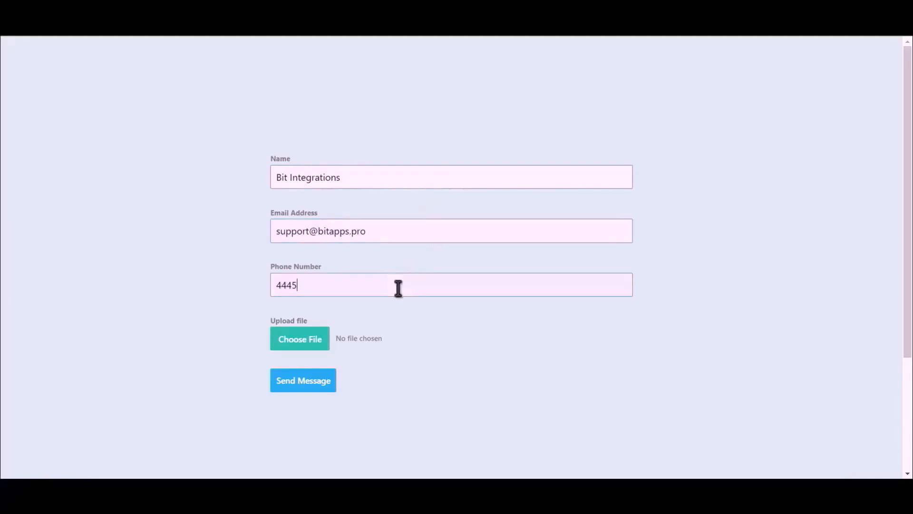
pyautogui.write('55666')
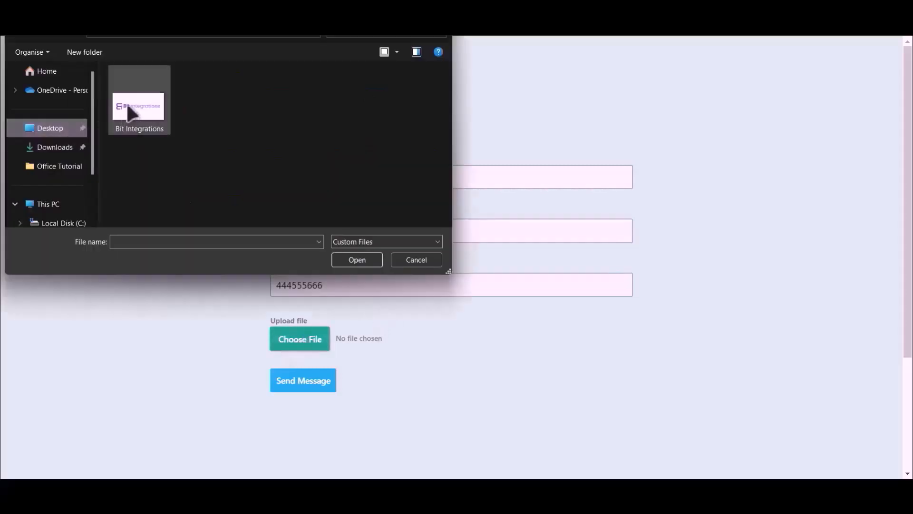
pyautogui.doubleClick(127, 106)
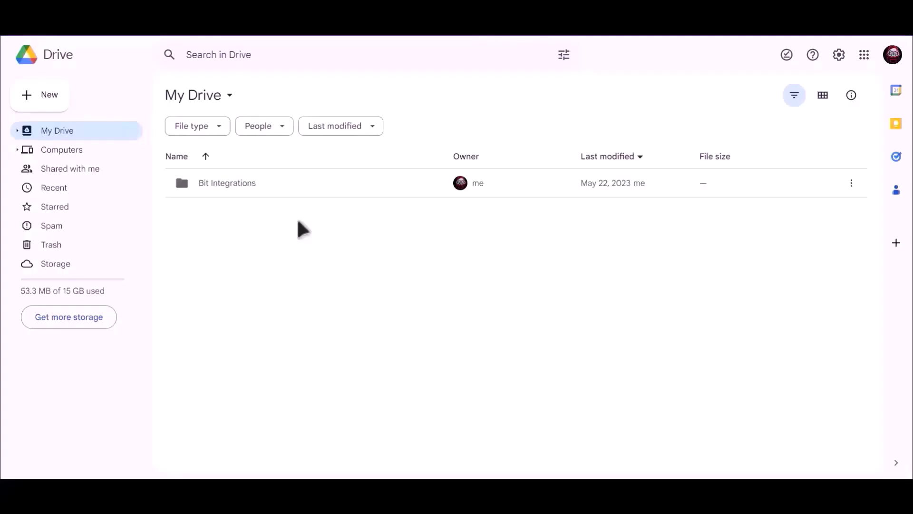
# Step: Open the Bit Integrations folder in My Drive to find 7qVS0zKMW7AP-Bit-Integrations.png
pyautogui.click(212, 184)
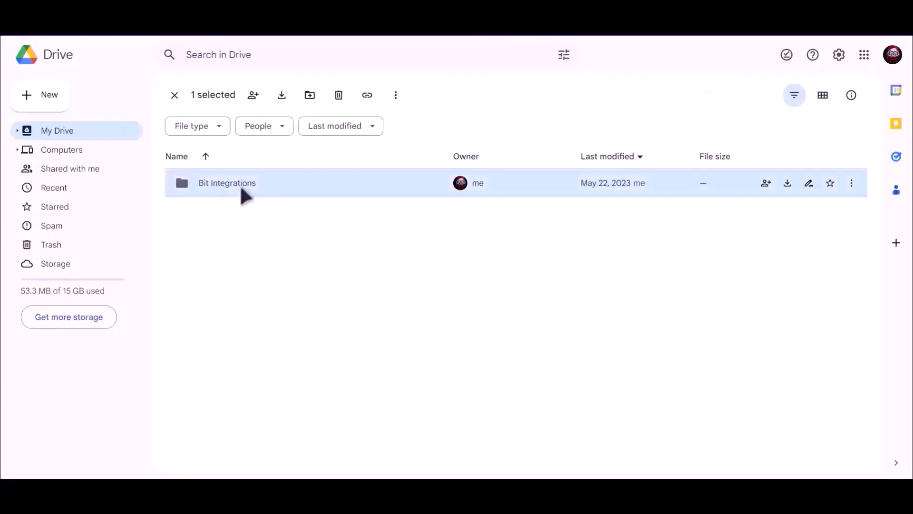
pyautogui.press('Return')
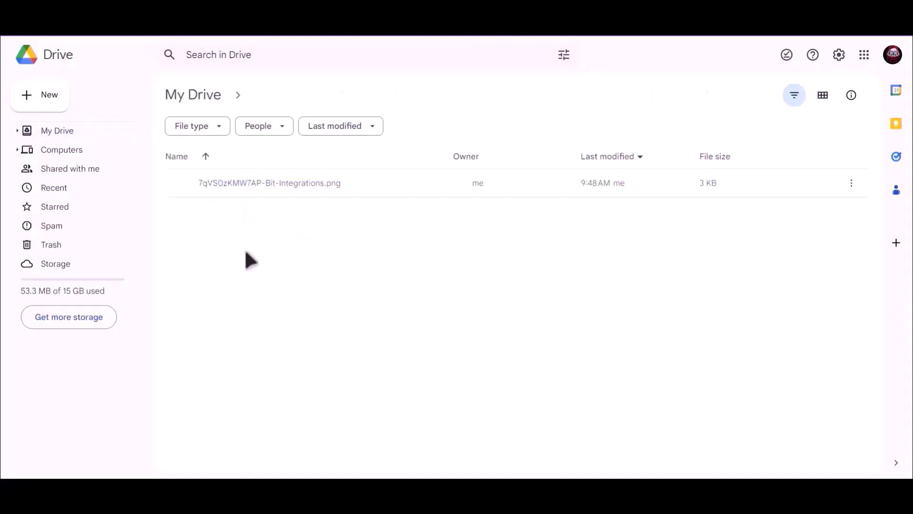